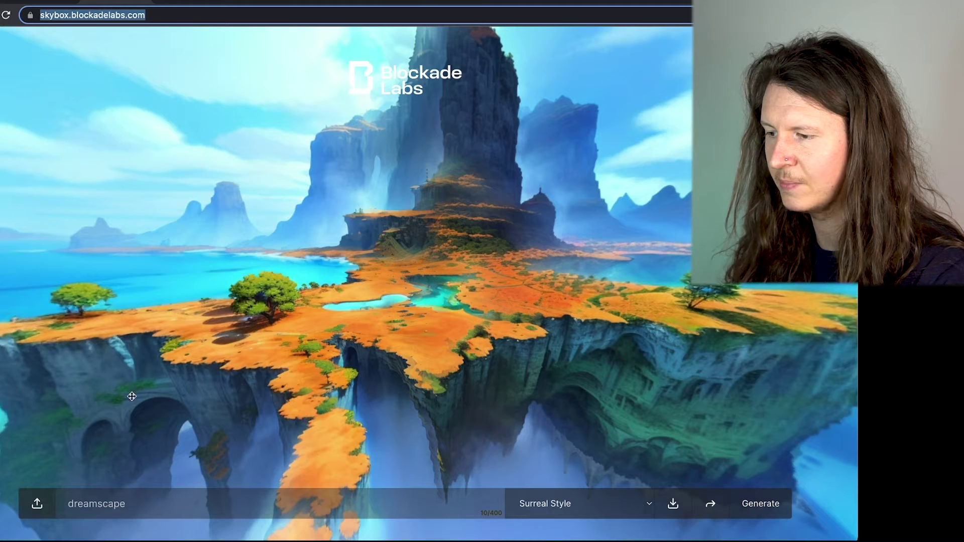
Step: Glance at the style list, then look around the house, underwater world and alien planet example skyboxes
click(598, 505)
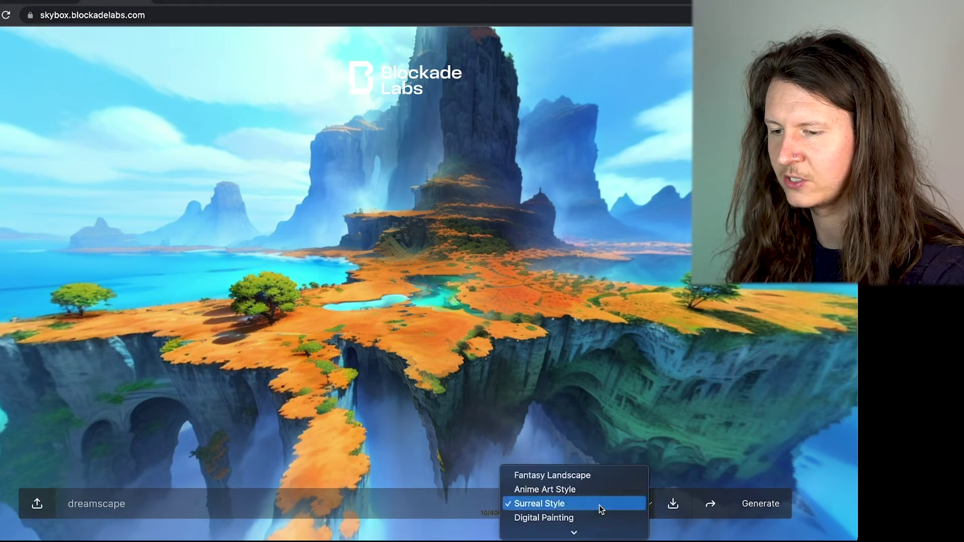
click(596, 376)
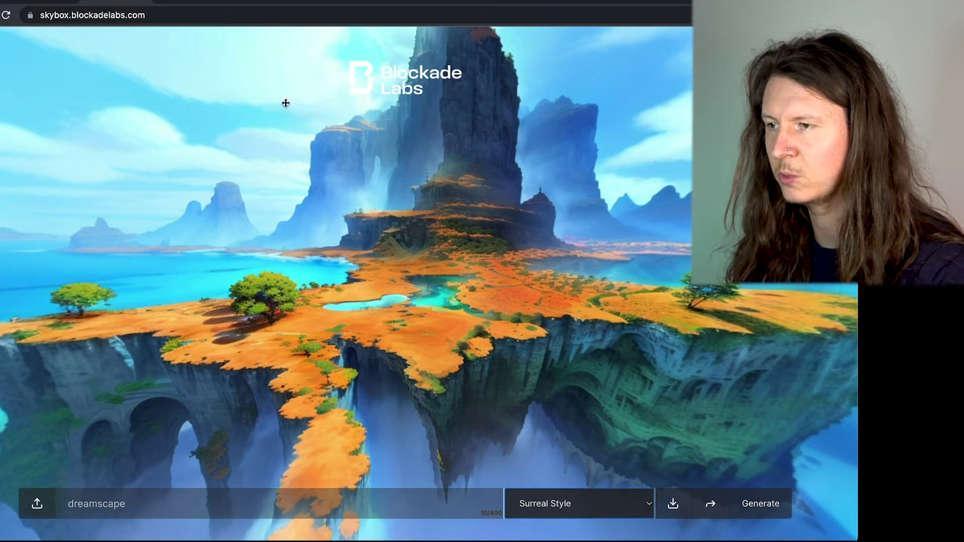
click(174, 2)
drag(575, 204, 361, 221)
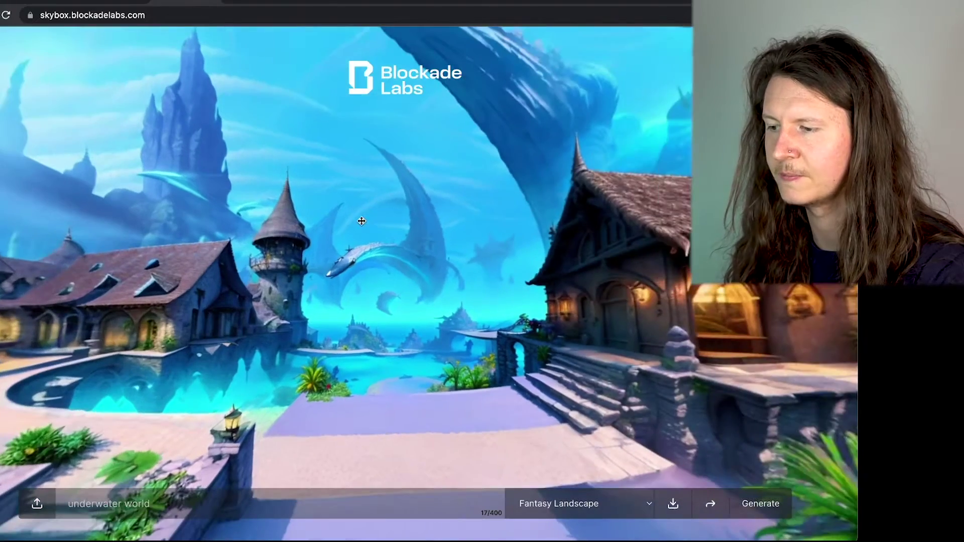
drag(630, 297, 193, 281)
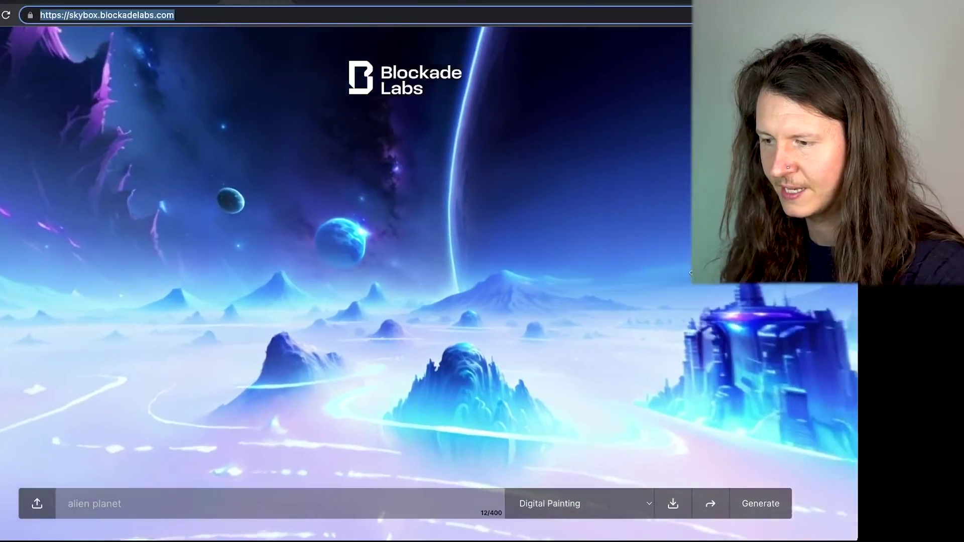
drag(450, 243, 338, 243)
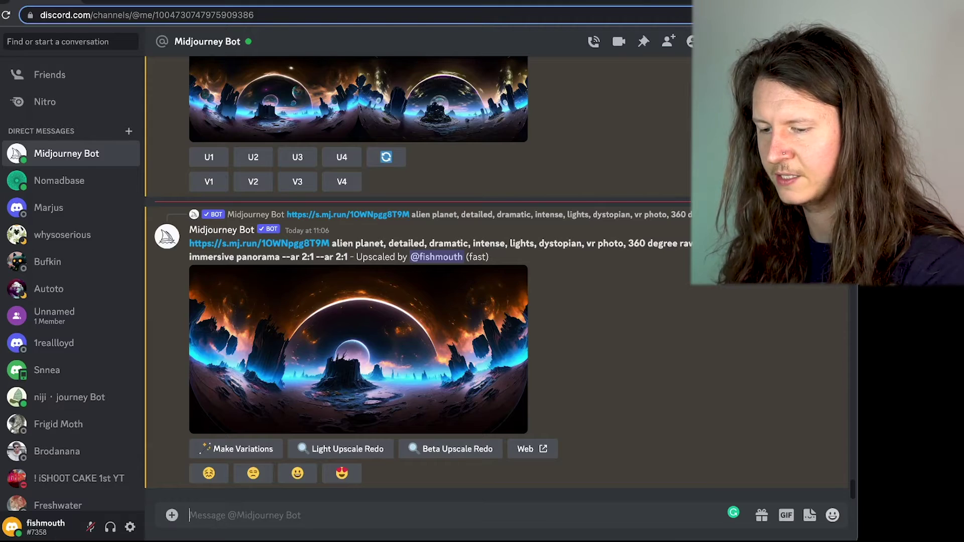
Step: Post skybox (4).jpg from the Downloads folder to the Midjourney Bot chat
key(super+Tab)
click(240, 147)
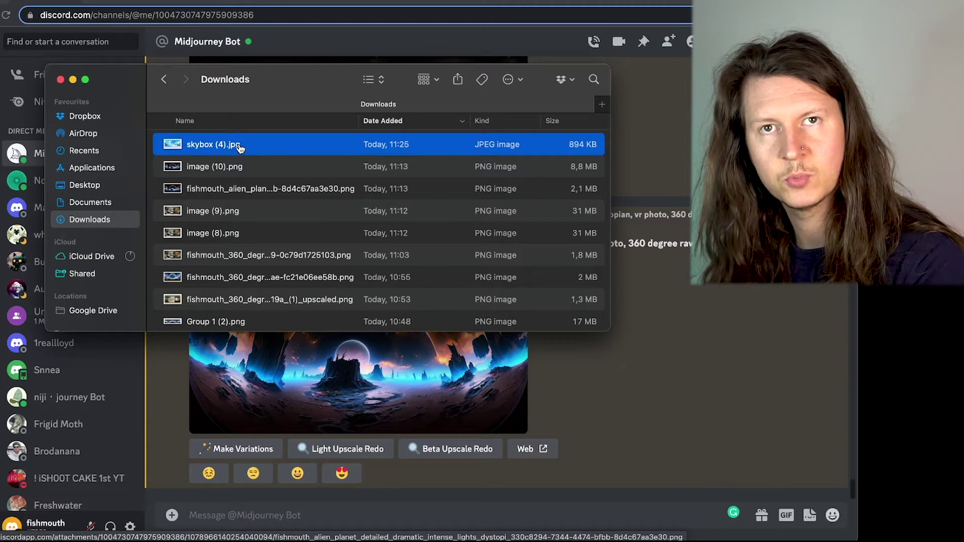
drag(236, 146, 447, 486)
key(Return)
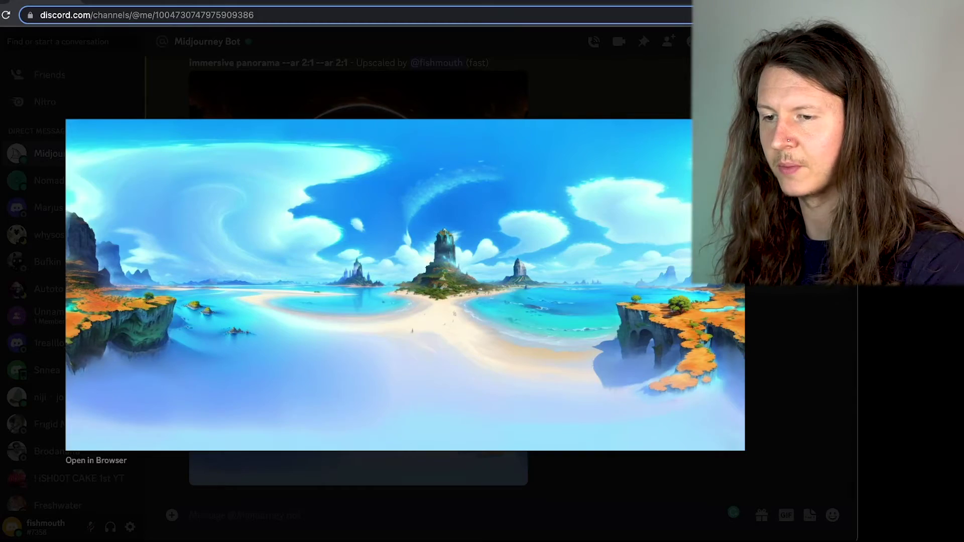
Step: Open the uploaded skybox image and copy its image address
key(Escape)
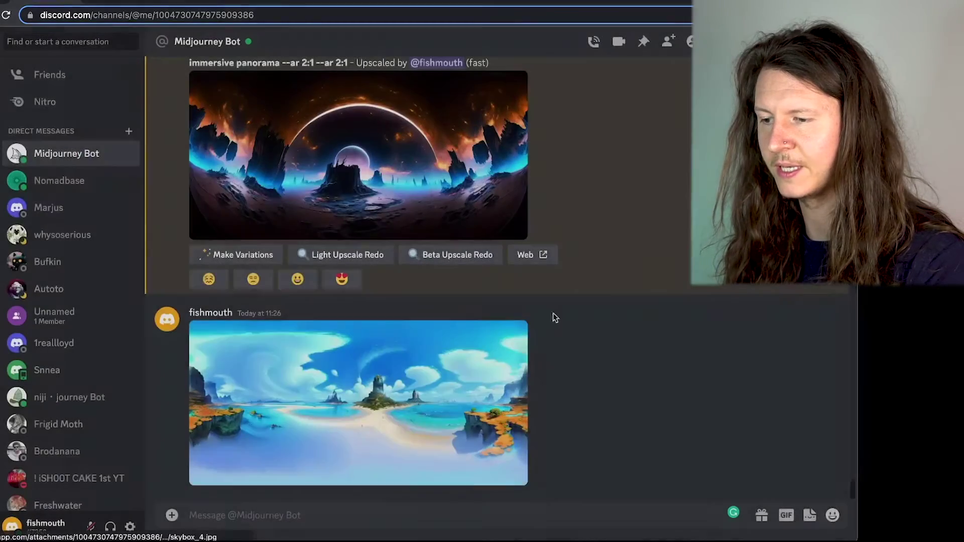
click(332, 326)
right_click(333, 299)
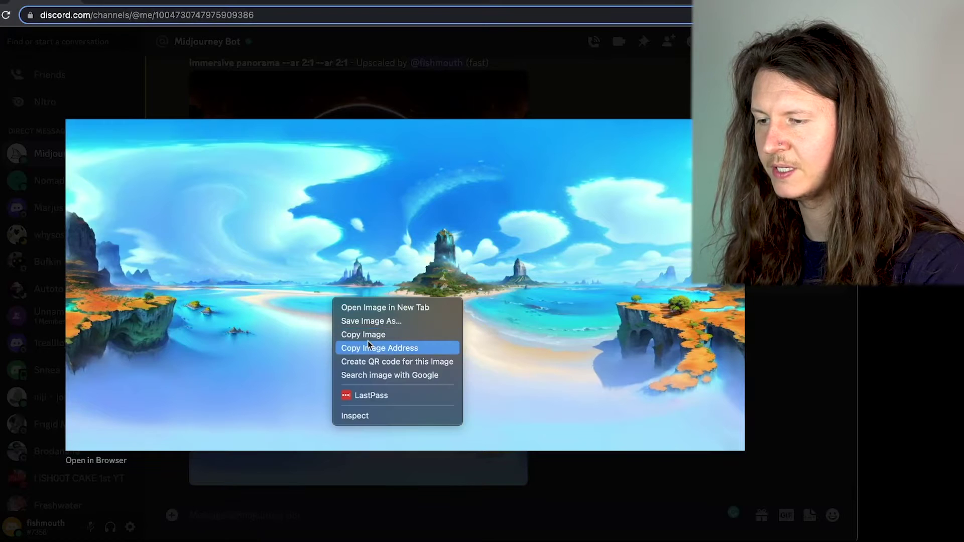
click(379, 348)
click(297, 516)
Step: Start a Midjourney /imagine prompt with the pasted skybox image link
text(/)
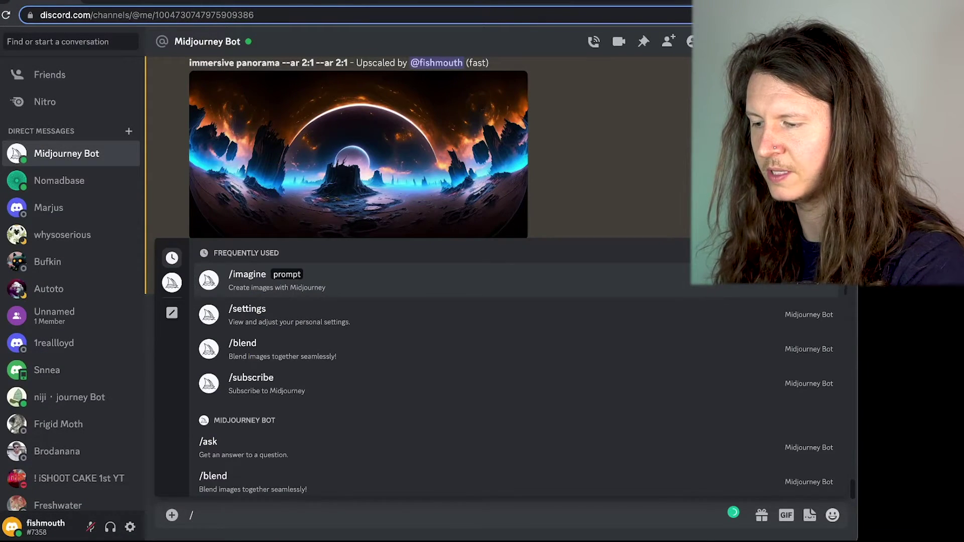
key(Return)
key(ctrl+v)
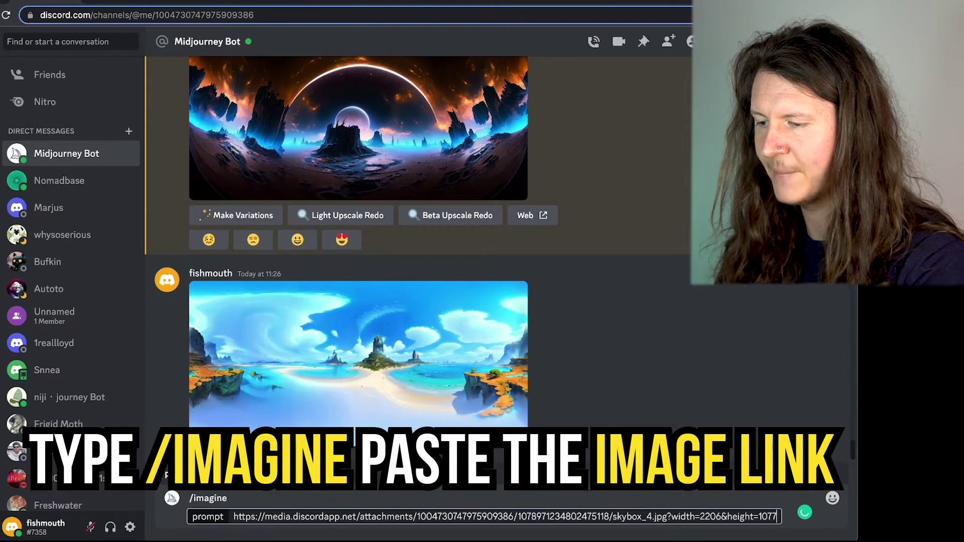
scroll(440, 366, up, 4)
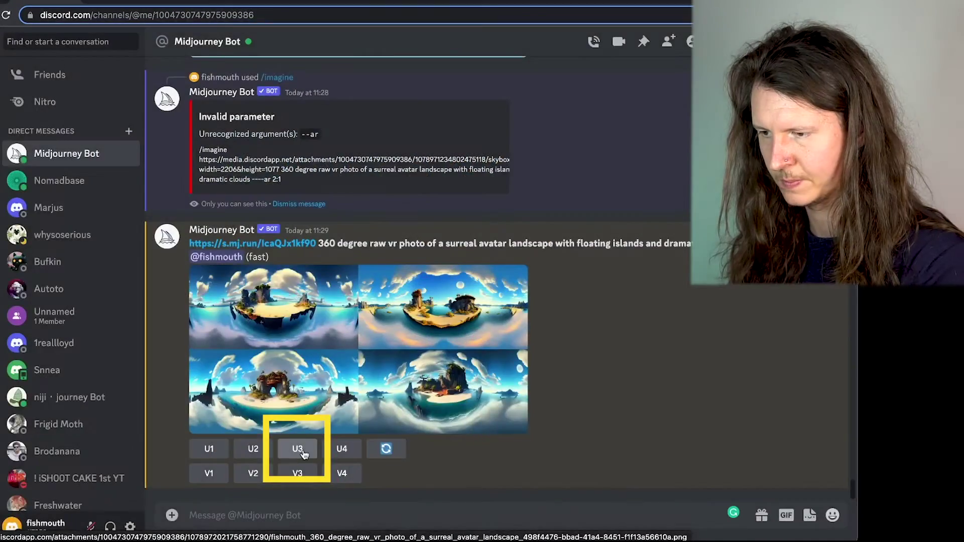
Step: Upscale the third island panorama (U3) and open it full size in the browser
click(306, 451)
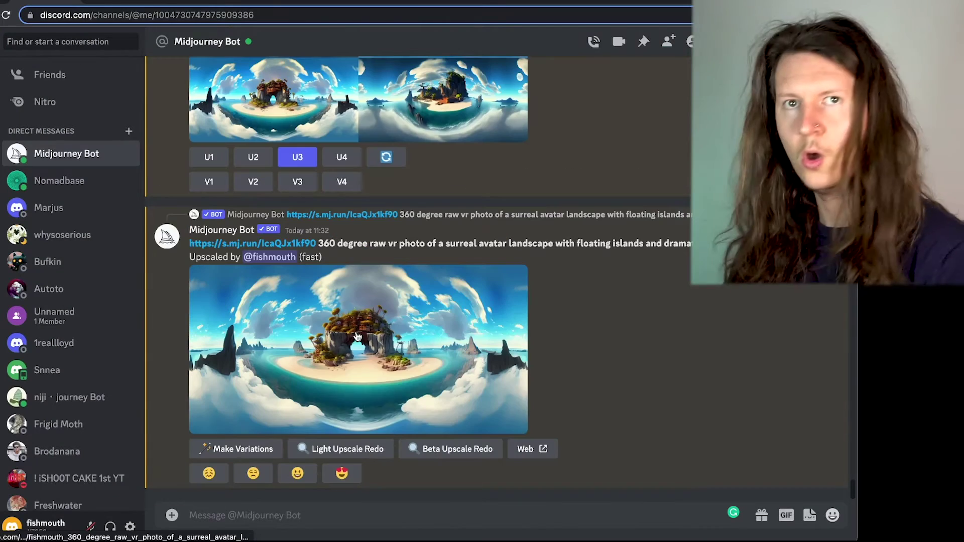
click(357, 336)
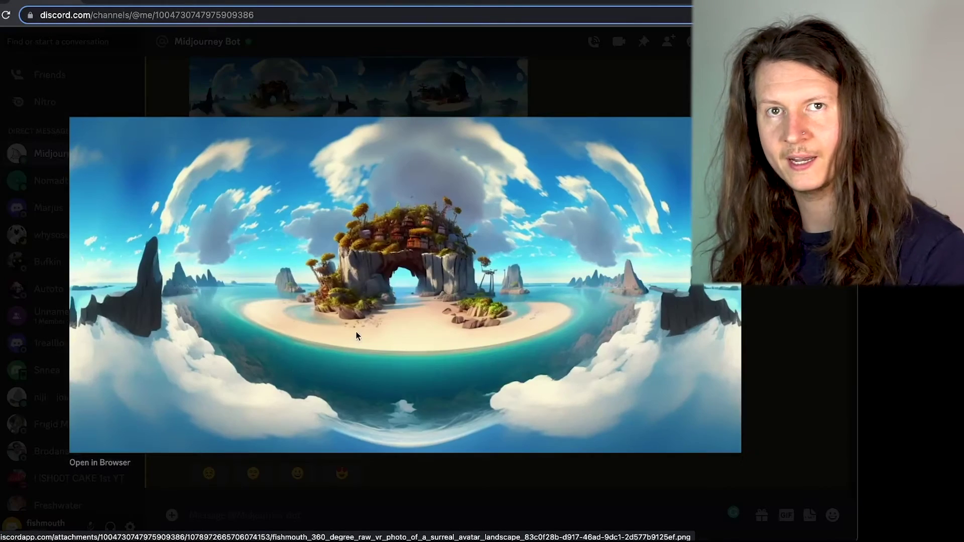
click(113, 461)
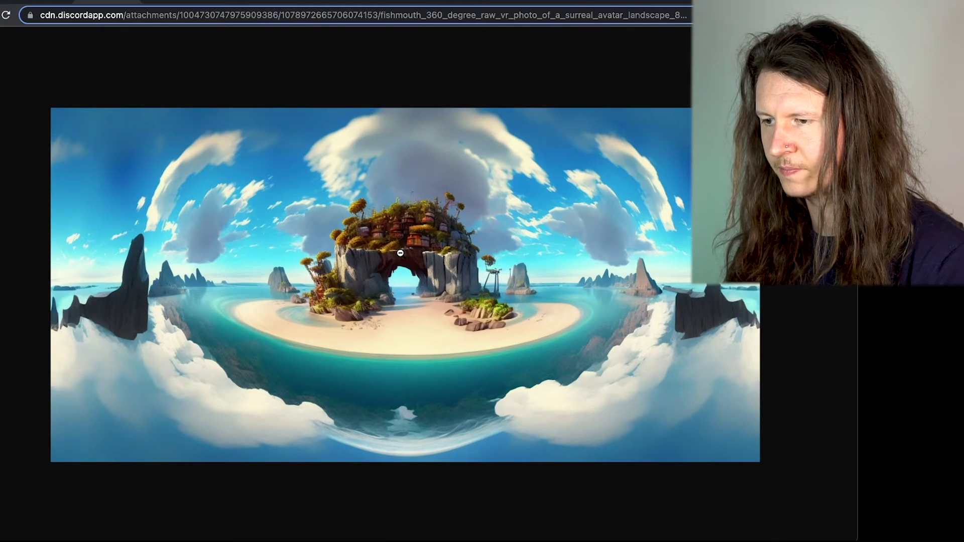
Step: Save the full-size arch-island panorama to disk as a PNG
right_click(404, 254)
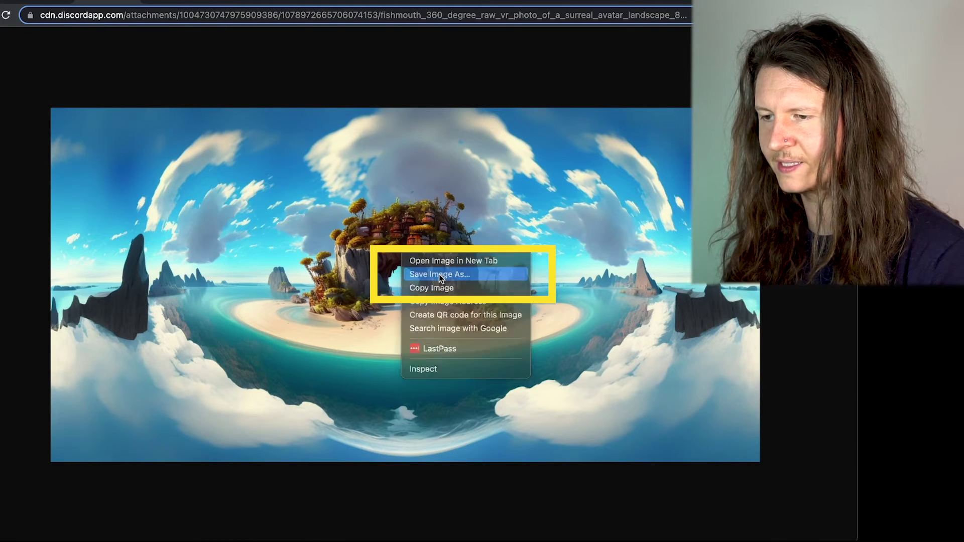
click(440, 274)
key(Return)
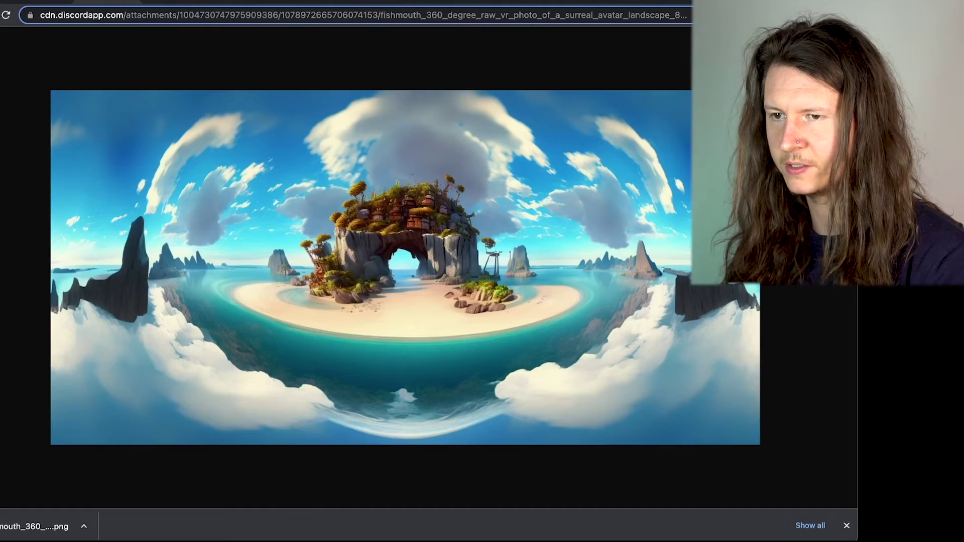
key(ctrl+Tab)
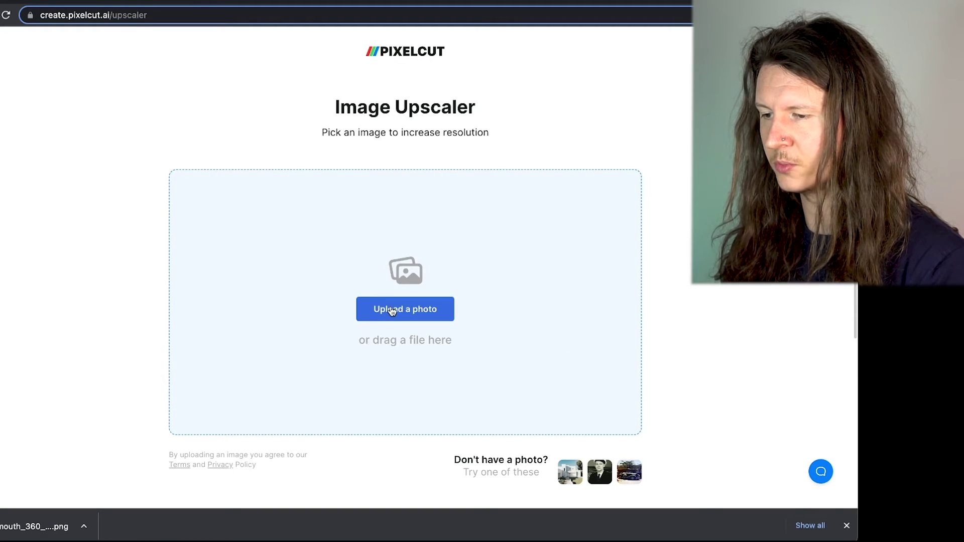
Step: Upscale image (10).png in Pixelcut and load the HD result into the Skybox viewer
click(392, 311)
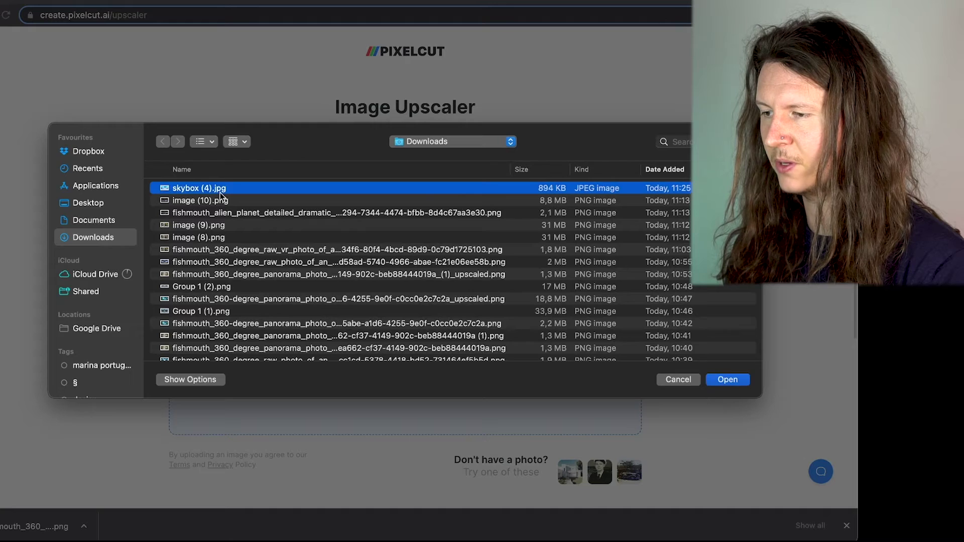
double_click(220, 198)
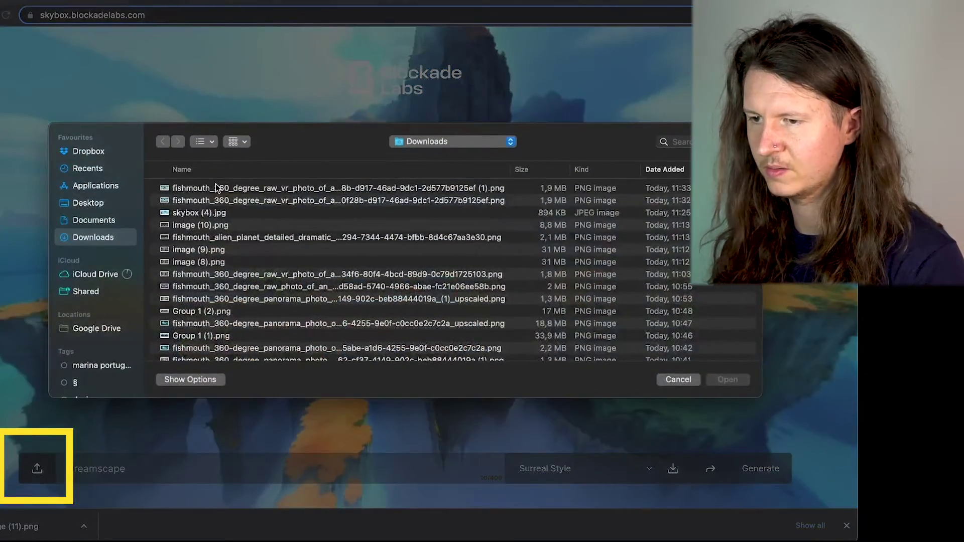
double_click(216, 188)
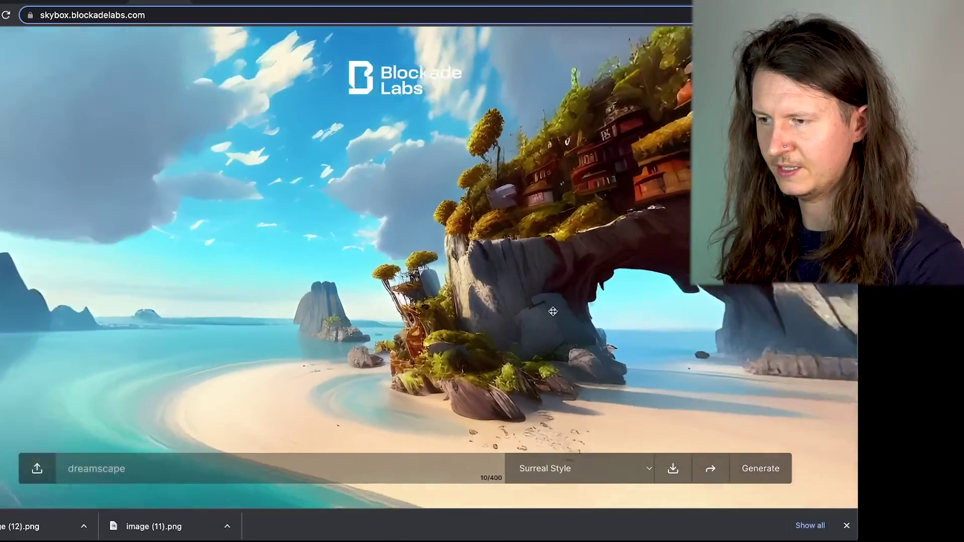
Step: Rotate the uploaded panorama to show more of the bay
drag(553, 312, 354, 276)
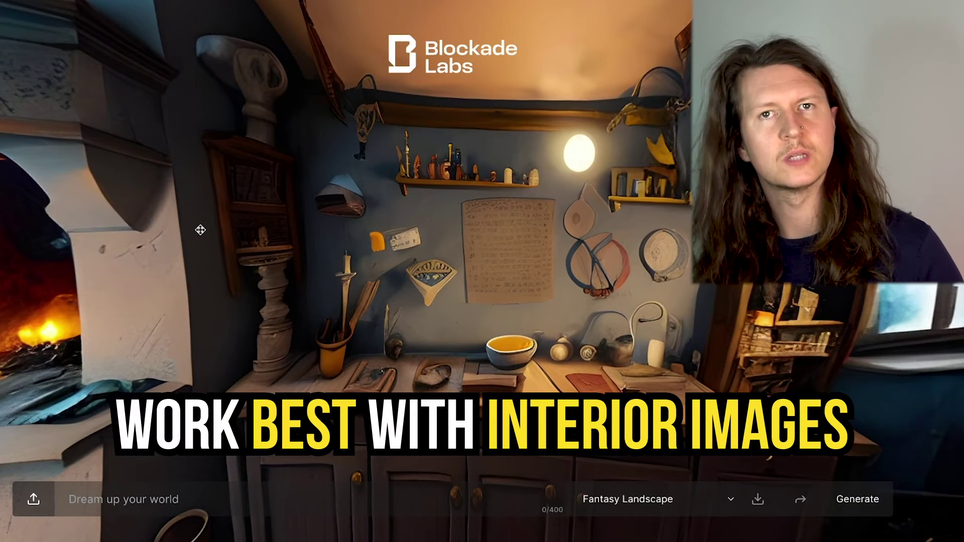
Step: Look around the kitchen, living-room and teal bedroom panoramas, ending on the panorama seam
drag(172, 275, 497, 275)
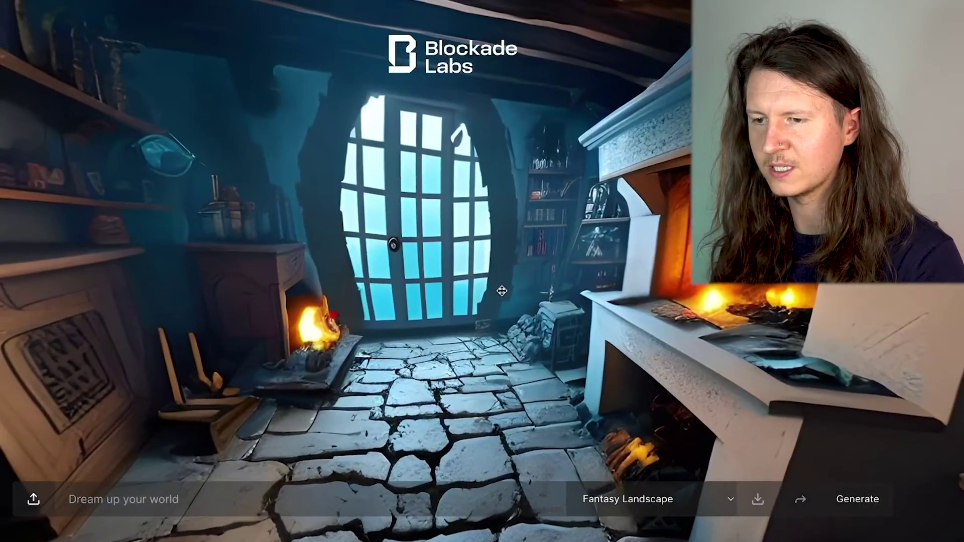
drag(282, 222, 327, 254)
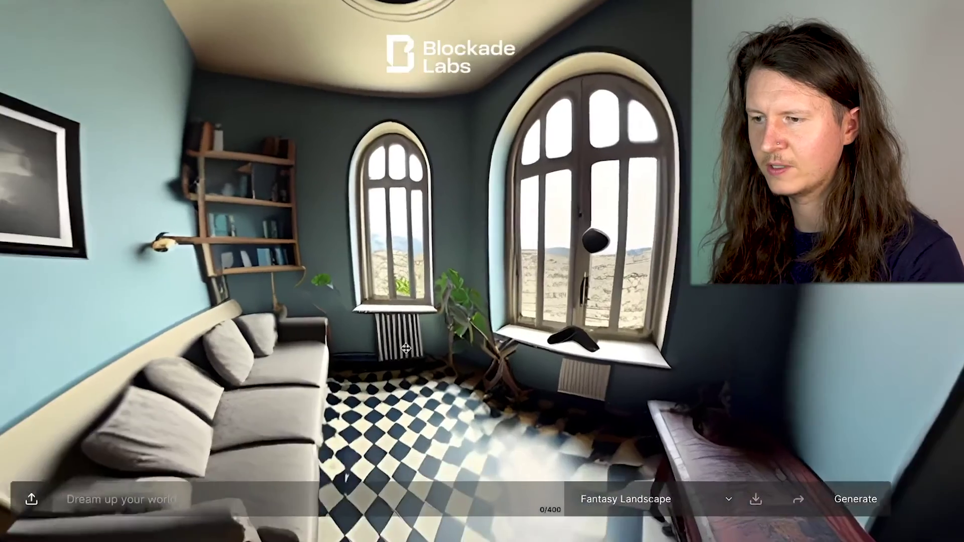
drag(447, 351, 64, 232)
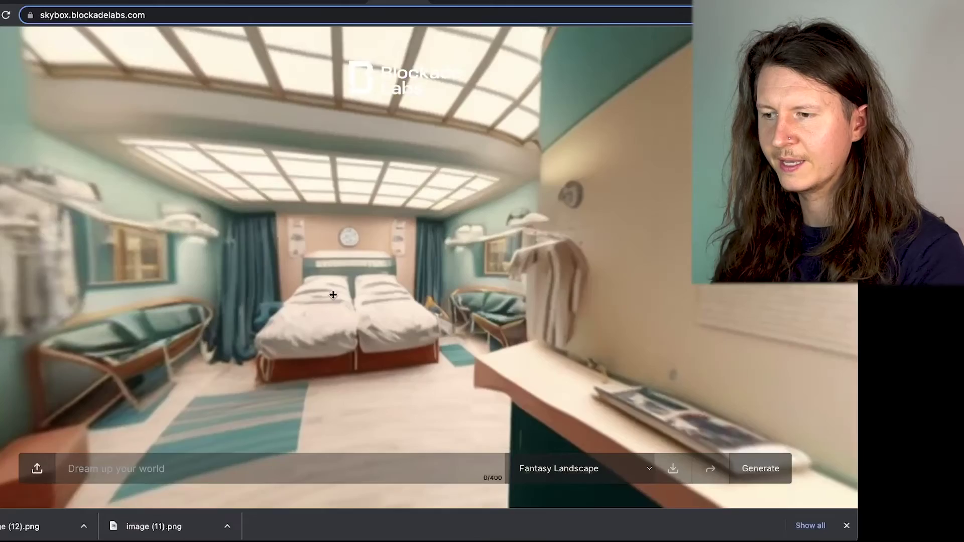
drag(332, 295, 563, 275)
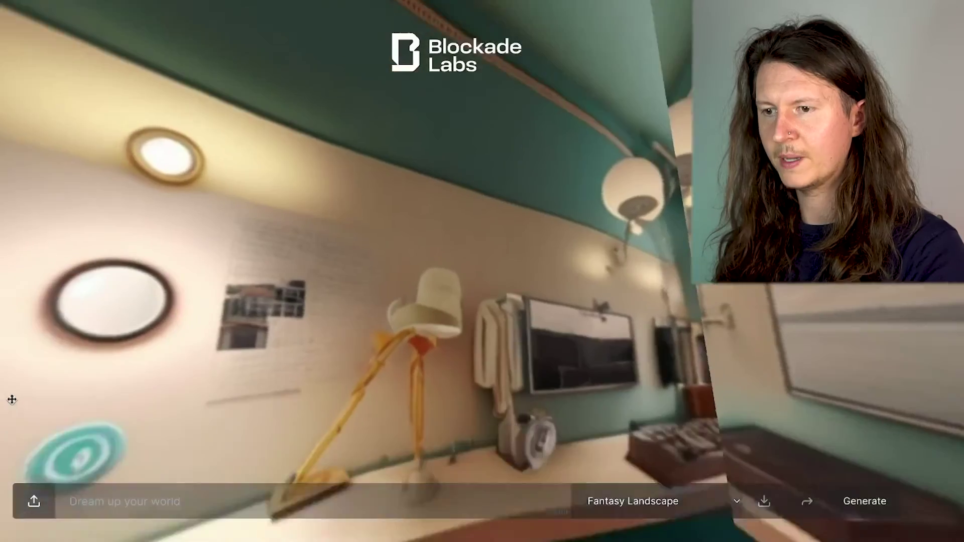
drag(12, 400, 499, 361)
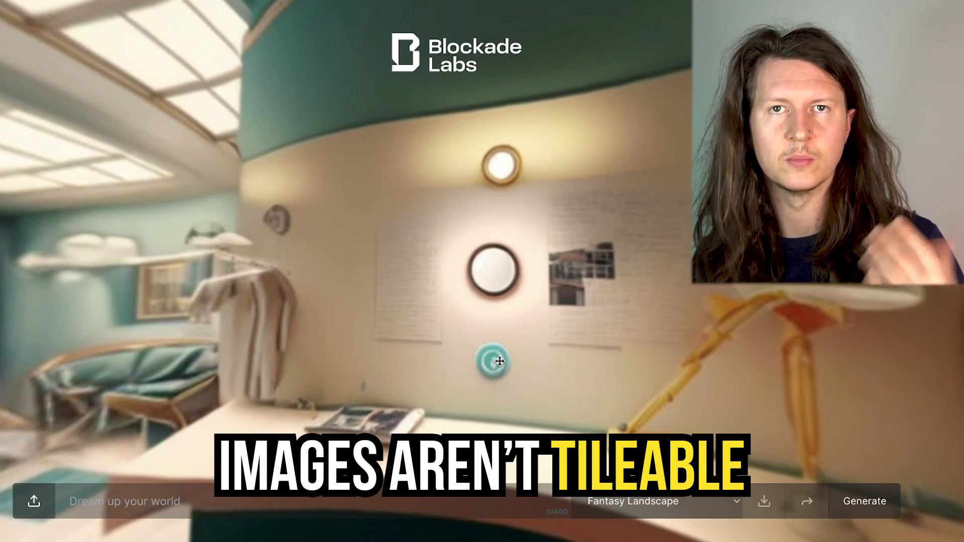
drag(945, 301, 523, 431)
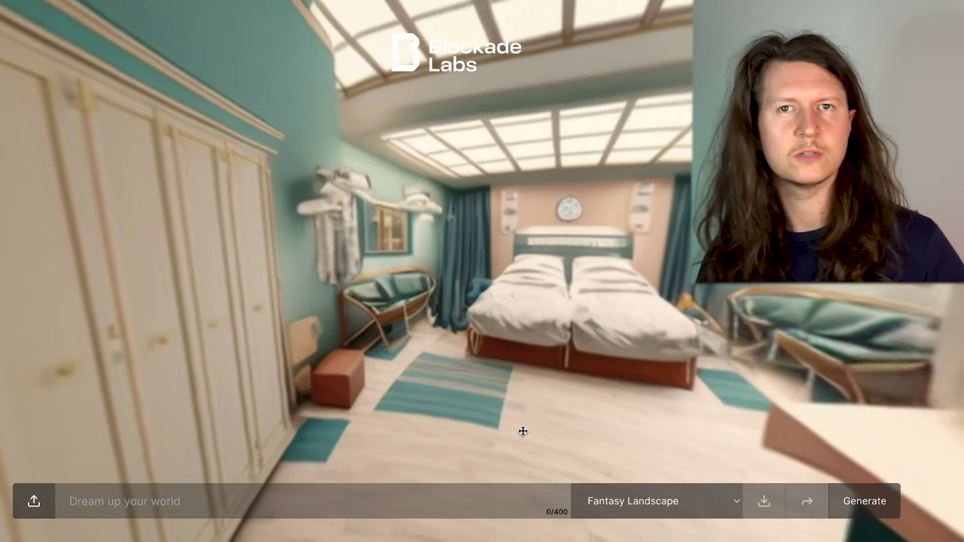